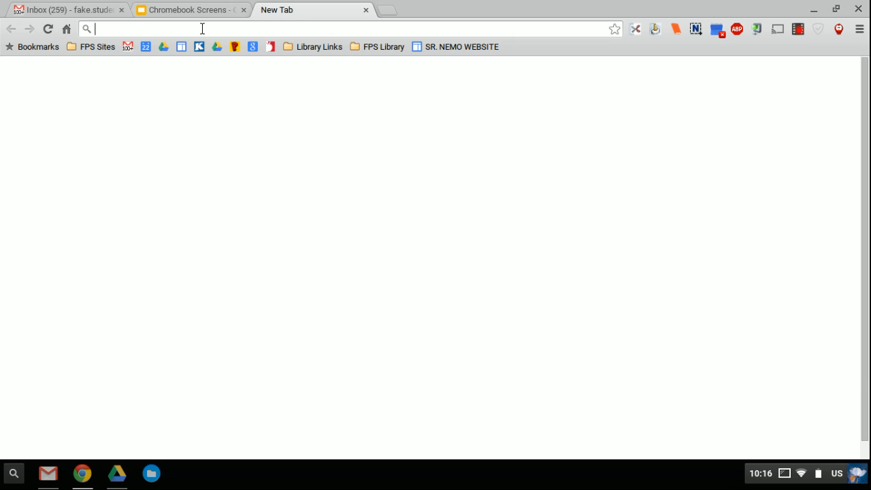
- Open Google Keep at keep.google.com in the new browser tab
text(e.com)
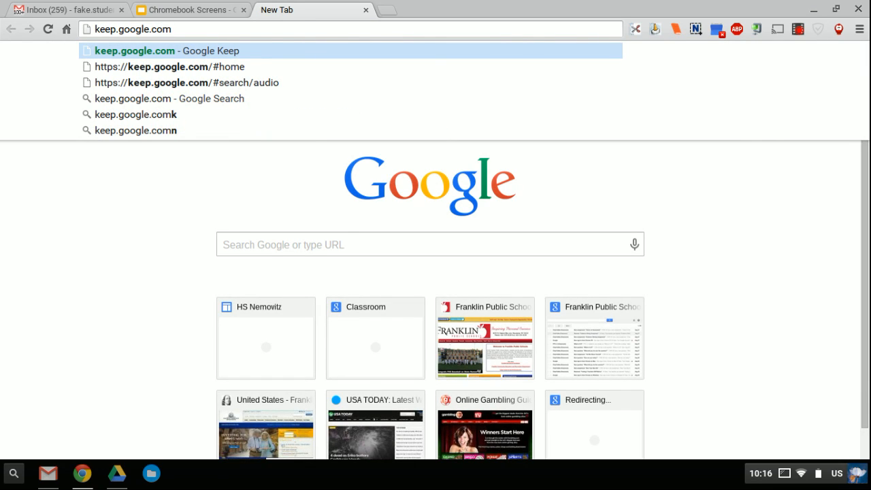
key(Return)
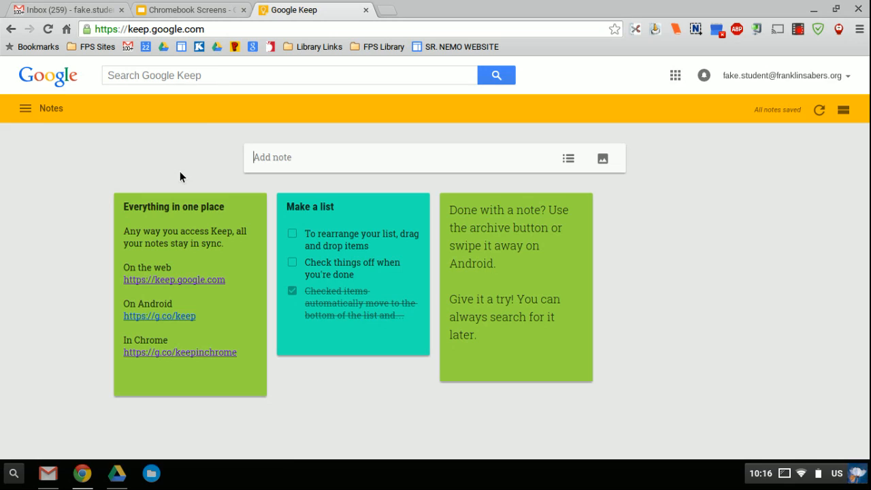
- Bookmark Google Keep on the bookmarks bar with an empty name and move it just after the first Google Drive bookmark
click(613, 30)
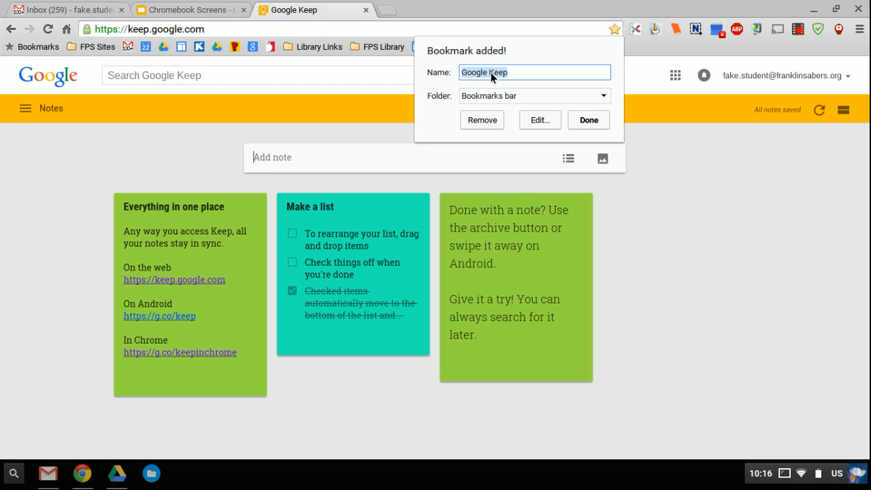
key(BackSpace)
click(589, 119)
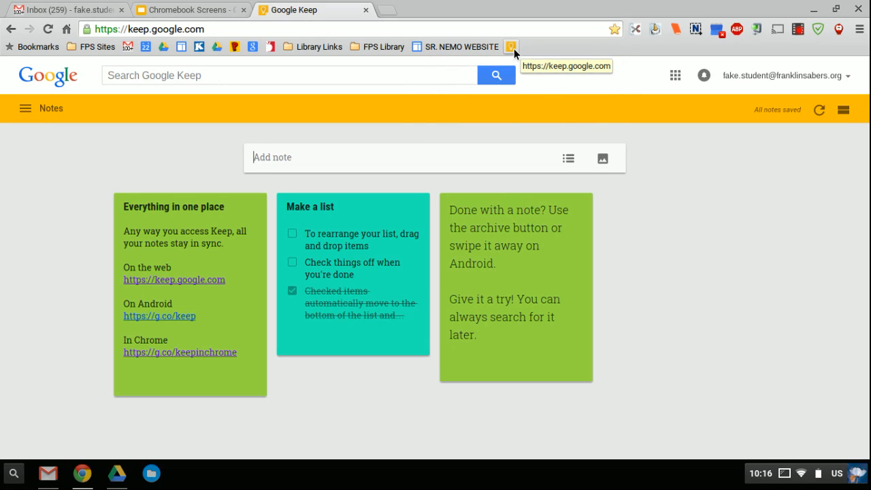
drag(513, 48, 175, 46)
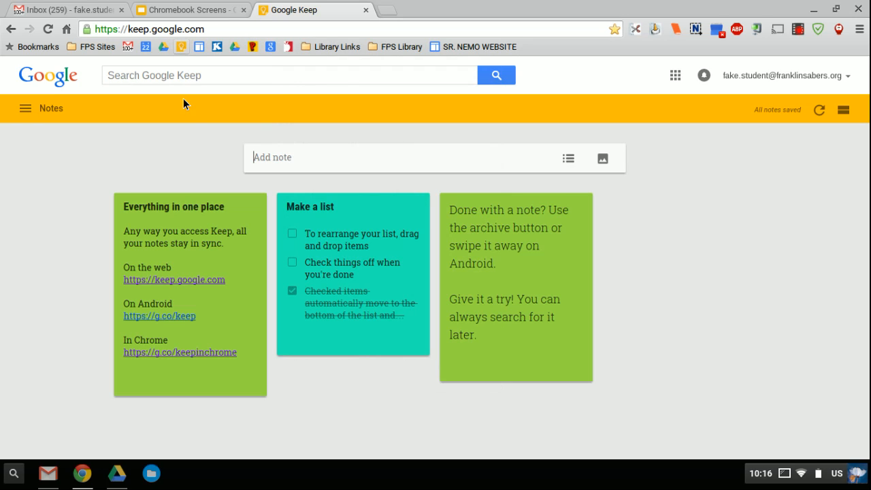
- Check off "To rearrange your list, drag and drop items" in the "Make a list" note
click(291, 157)
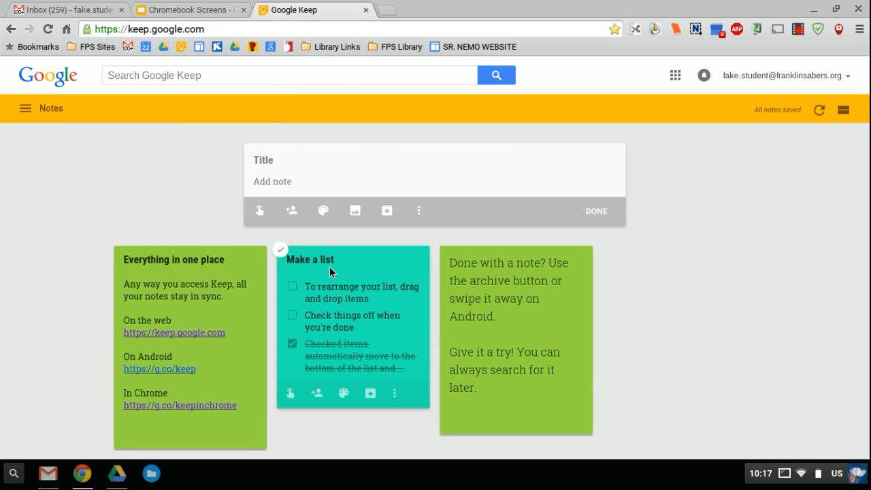
click(294, 291)
click(293, 234)
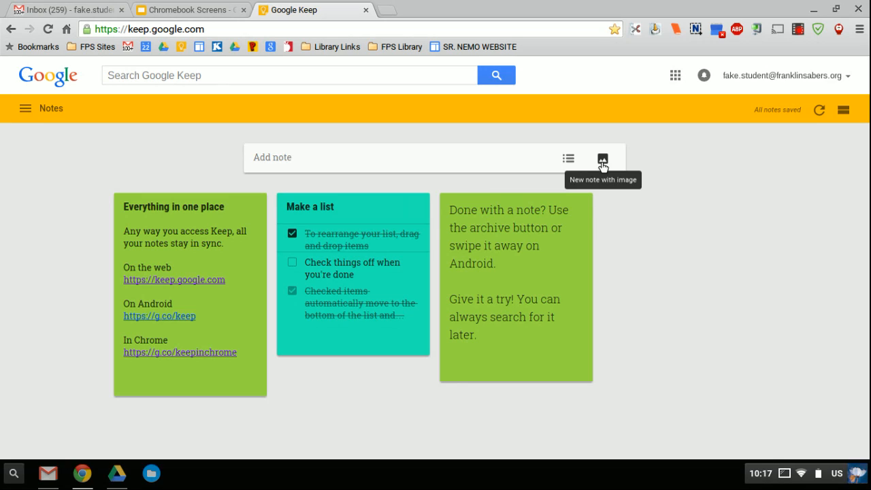
- Create a note titled "Gift ideas for Mom" with the text "ipad cover, gift card to garden shop"
click(433, 157)
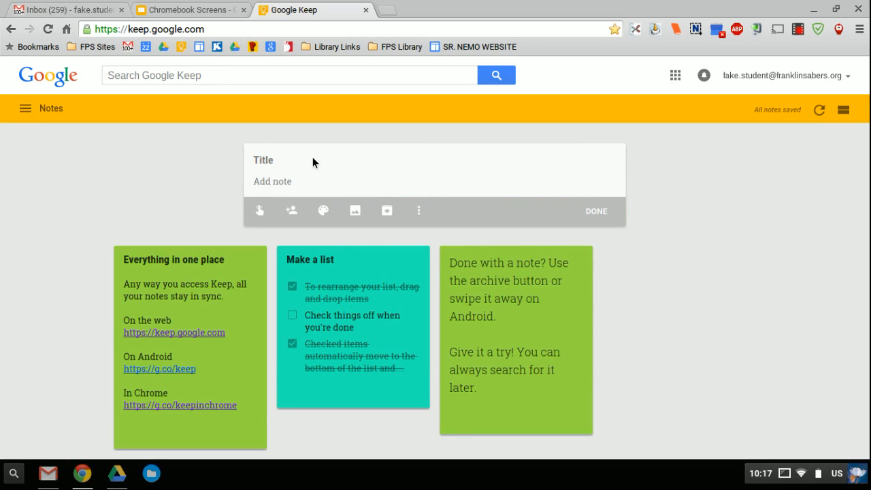
text(Gift ideas)
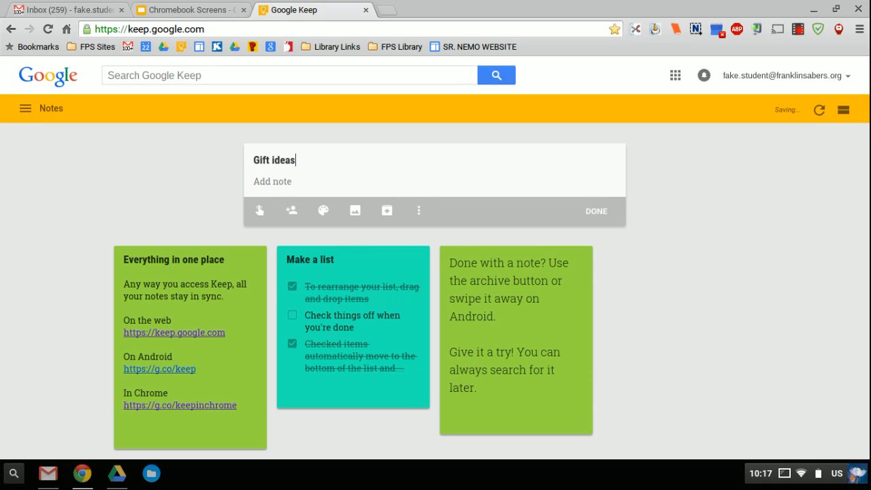
text( for Mom)
click(304, 177)
text(ipad cover, gift card to garden shop)
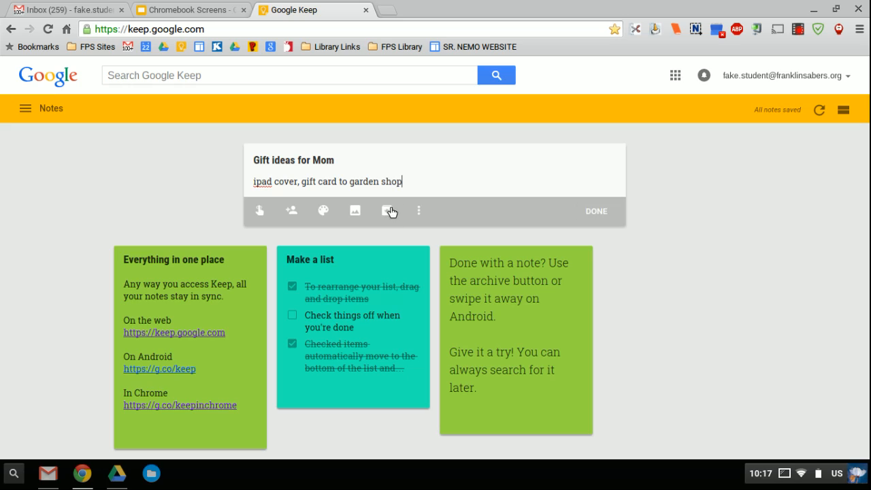
- Color the "Gift ideas for Mom" note green and finish it without attaching an image
mouse_move(323, 215)
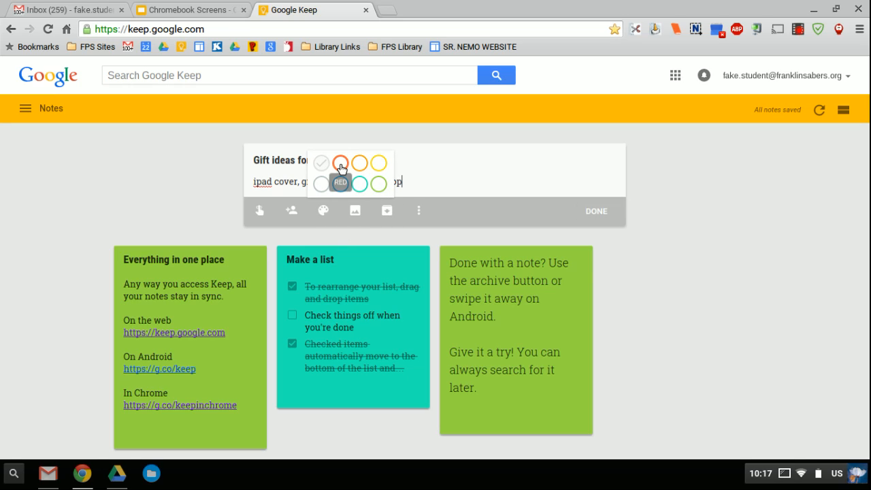
click(378, 185)
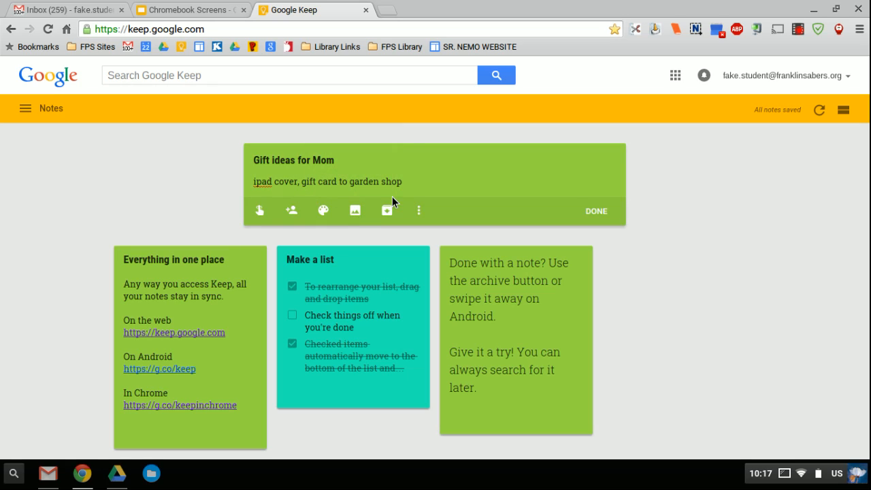
click(358, 211)
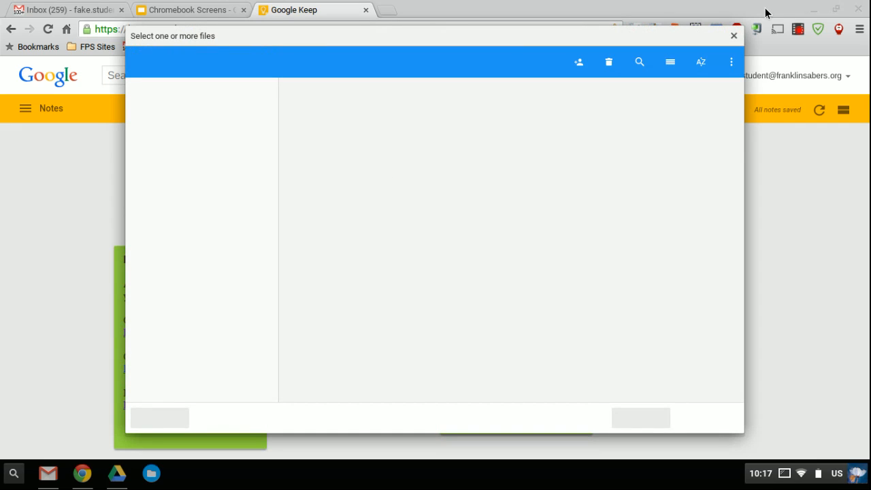
click(733, 35)
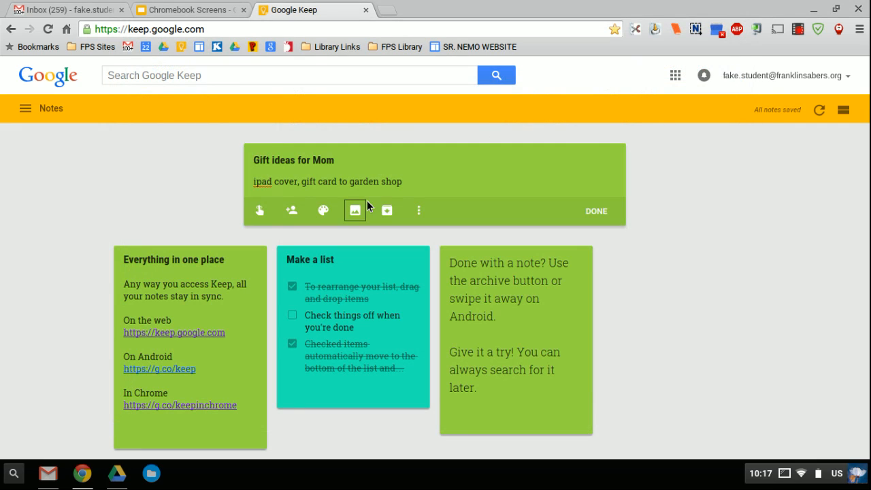
click(596, 211)
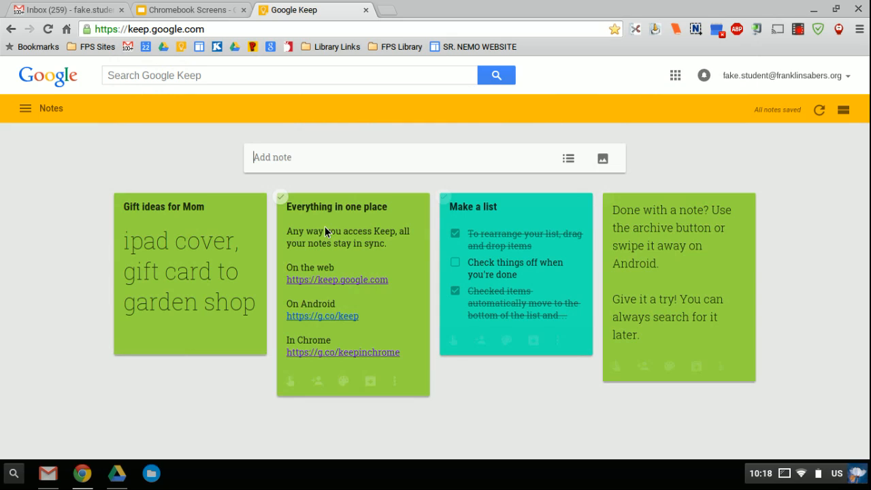
- Look through the notes in single-column list view, then return to grid view
click(842, 112)
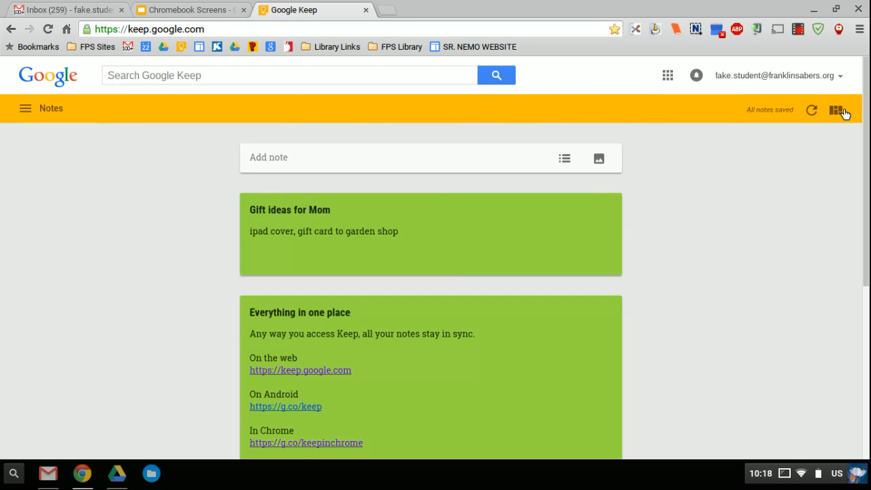
scroll(528, 245, down, 5)
scroll(528, 244, up, 5)
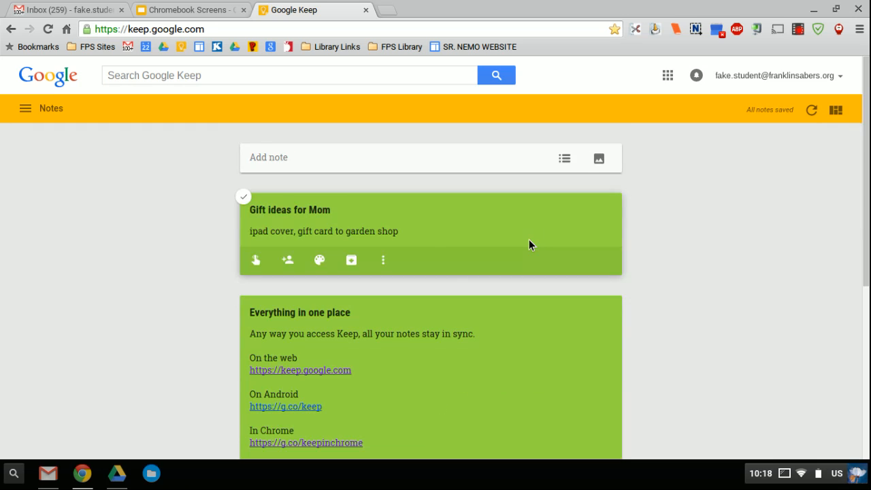
click(835, 110)
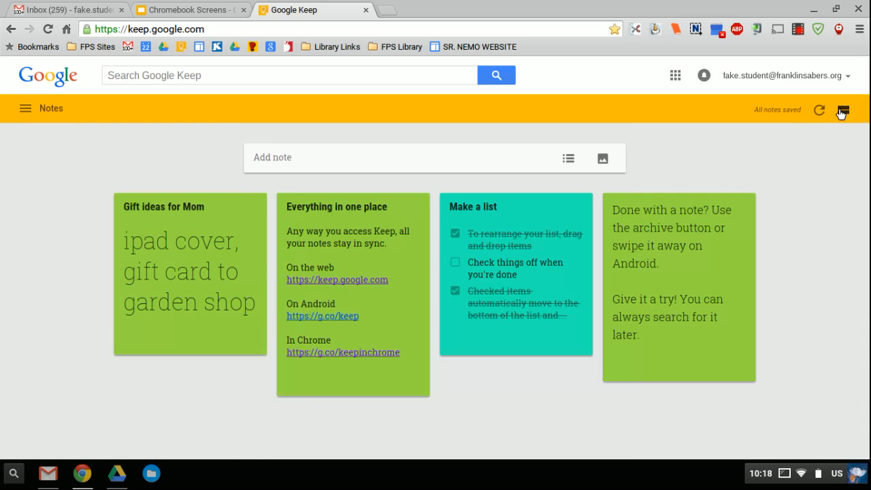
- Create a checklist note titled "Homework" with the first item "Math: do problems 4-15"
click(568, 159)
click(377, 159)
text(Homework)
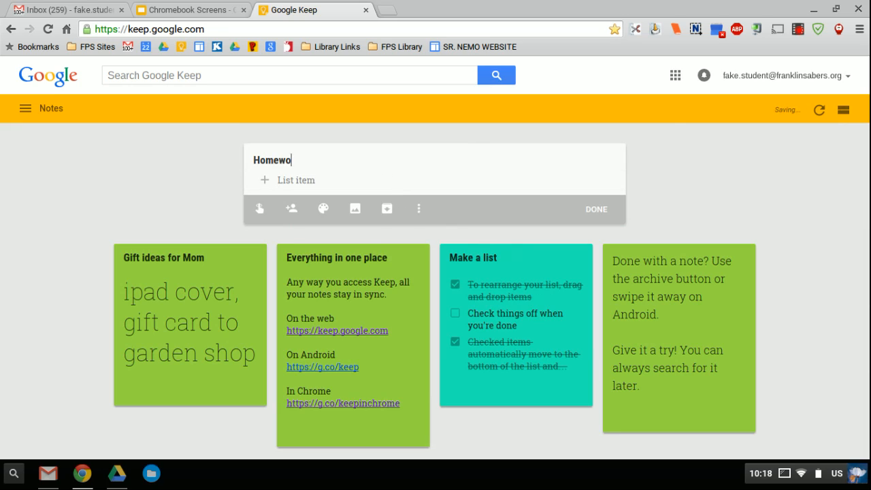
click(304, 179)
text(Math:)
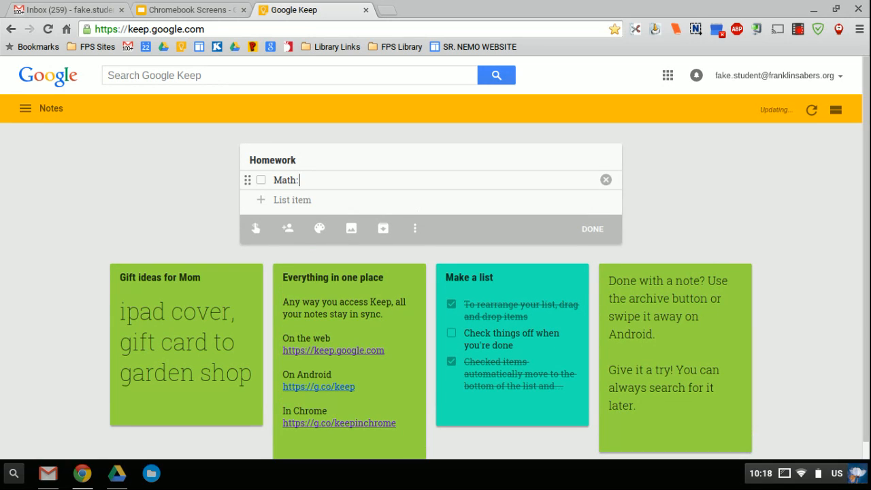
text( do problems 4-15)
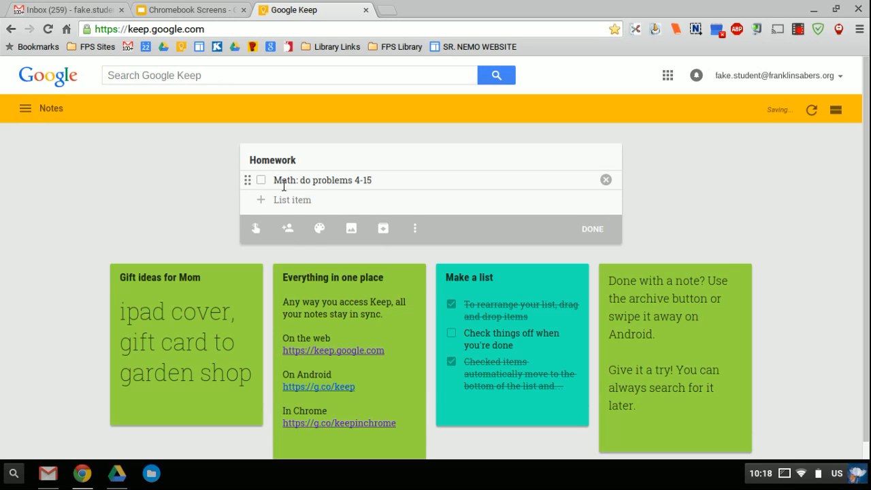
- Add the items "Literacy: Read pages 10-15" and "SS: Finish making map" to the Homework checklist
click(261, 198)
text(Literacy: Read pages 10-15)
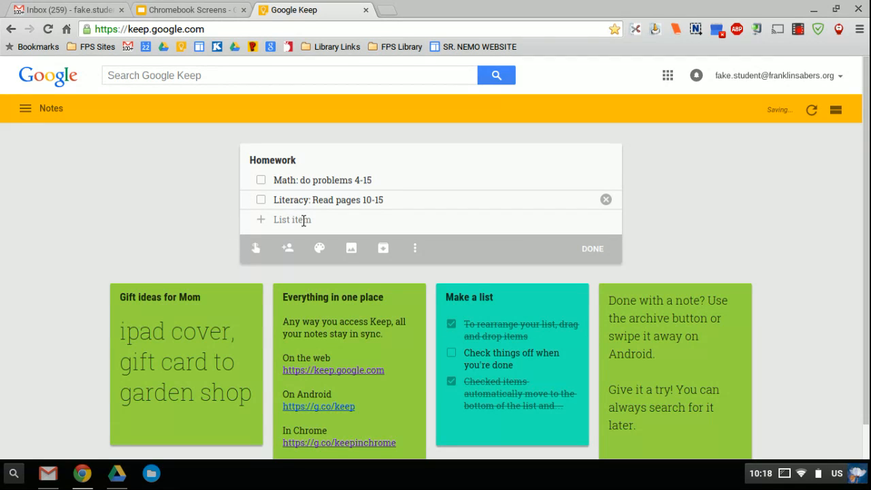
key(Return)
text(SS:)
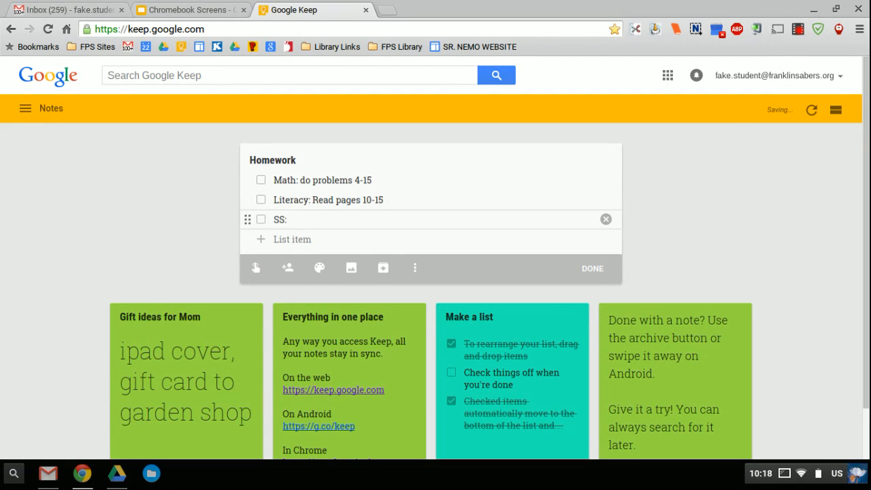
text( Finish making map)
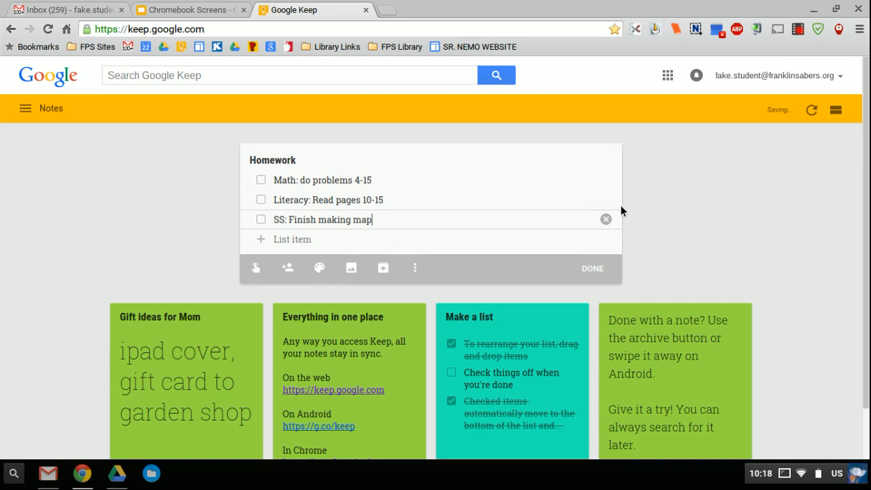
- Finish the Homework checklist and mark its Math item as done
click(587, 268)
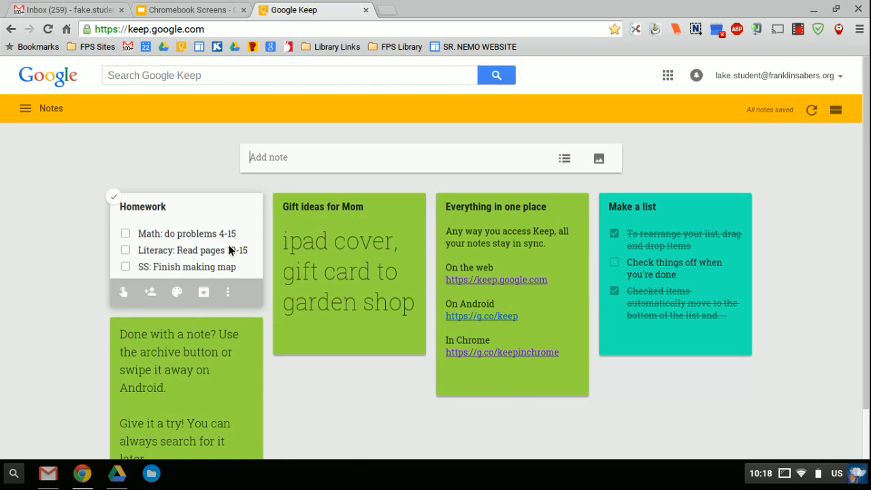
click(126, 234)
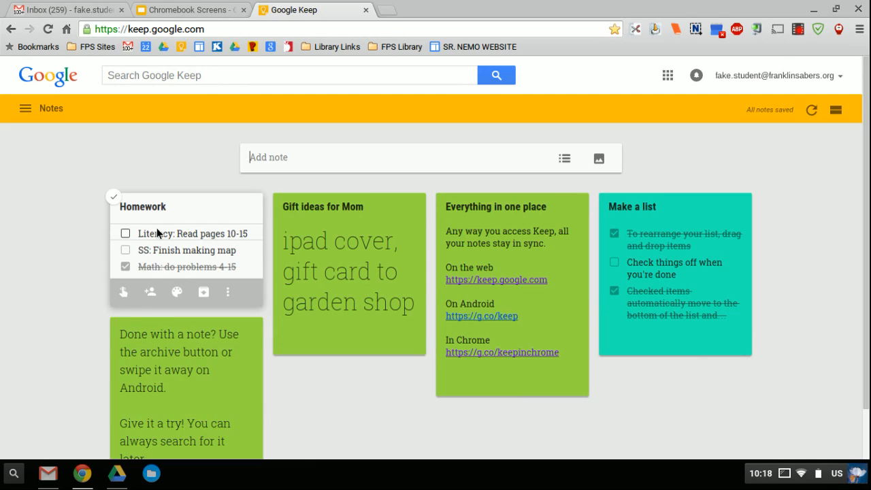
- View the sharing options of the Homework note and close it without sharing with anyone
click(149, 294)
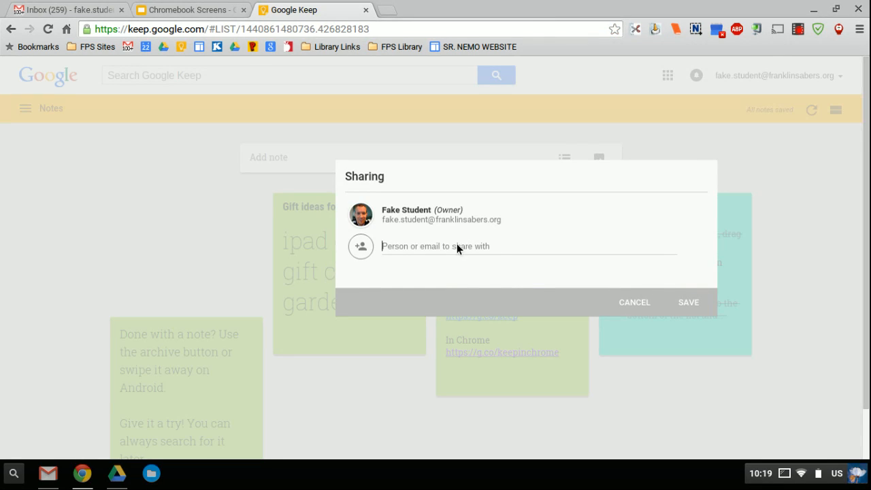
click(634, 303)
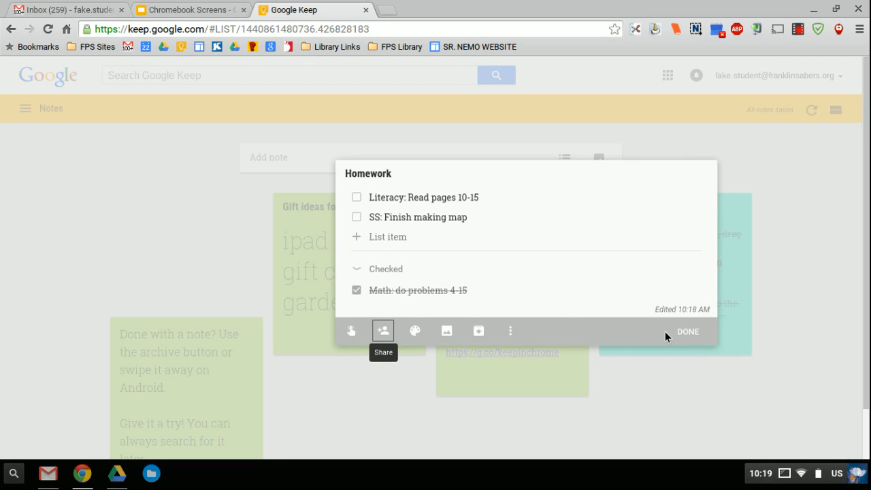
click(689, 332)
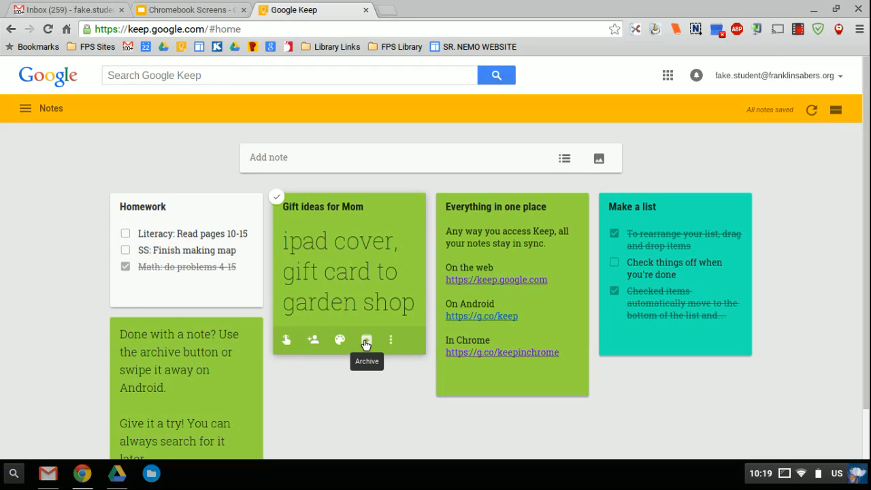
- Archive the "Gift ideas for Mom" note
click(365, 343)
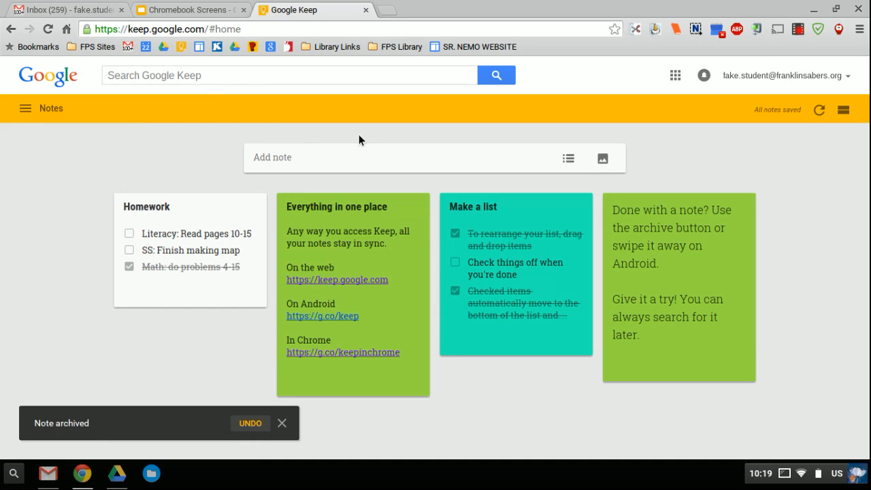
- Review the additional actions for the "Everything in one place" note, then view the notes under the Inspiration label
mouse_move(396, 356)
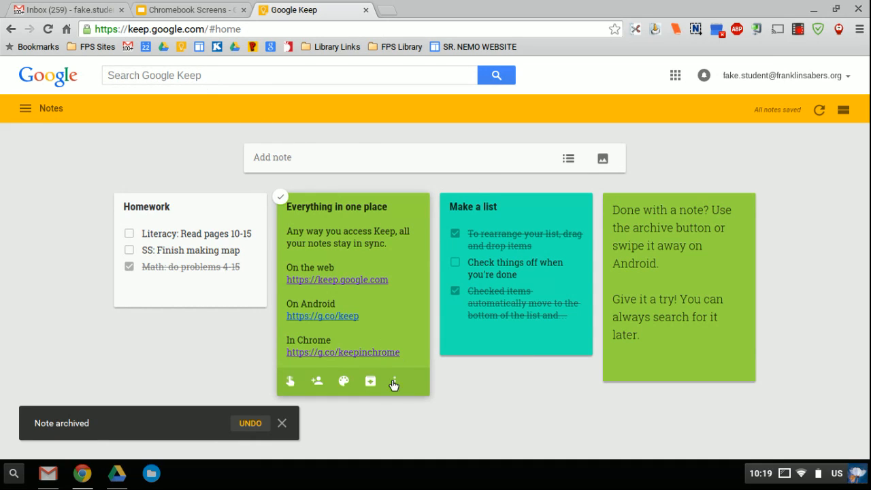
click(395, 381)
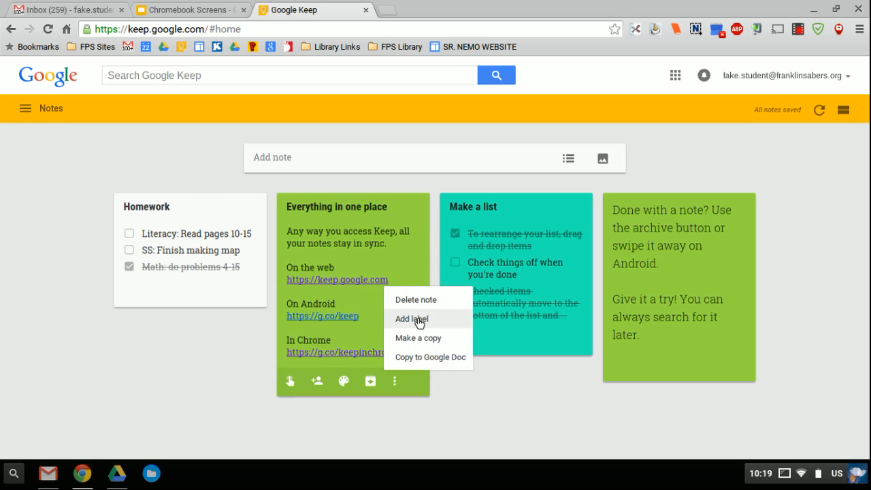
click(25, 108)
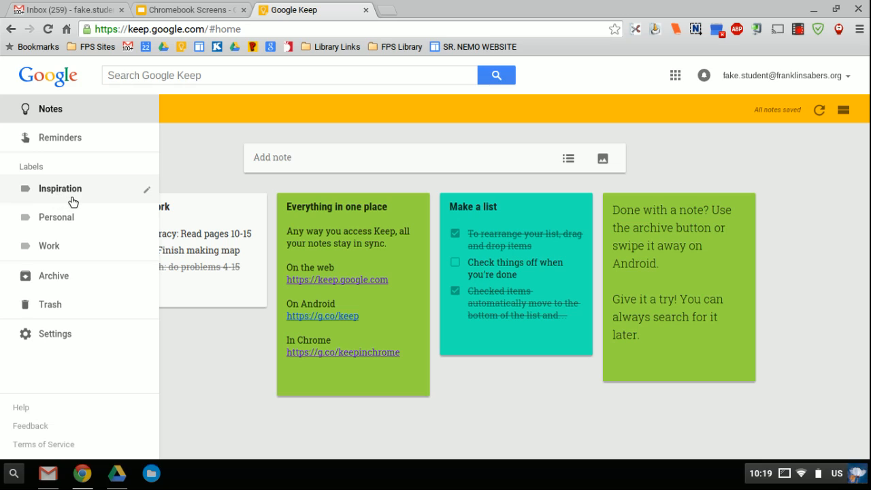
click(63, 193)
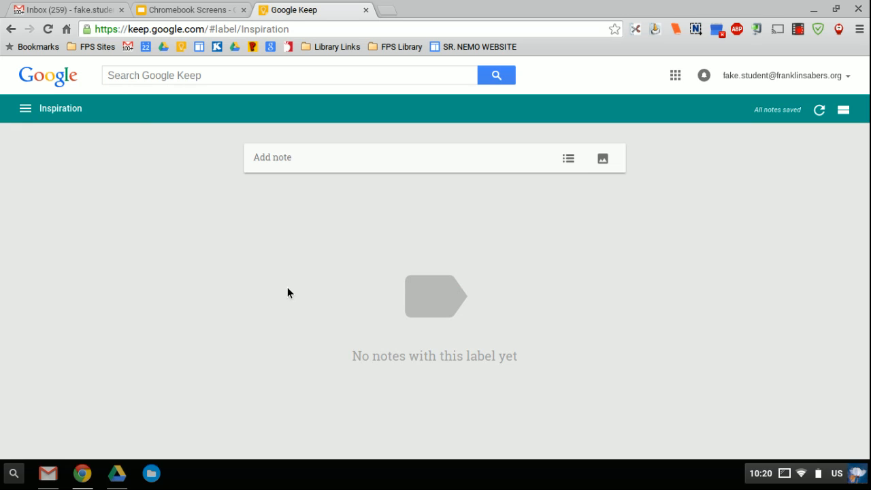
- Open the Chrome Web Store from the app launcher and search it for "google keep"
key(super)
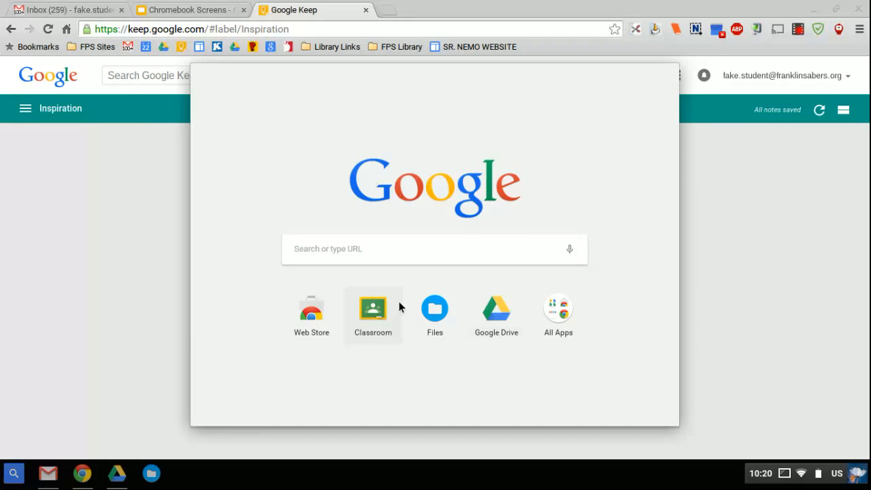
click(311, 311)
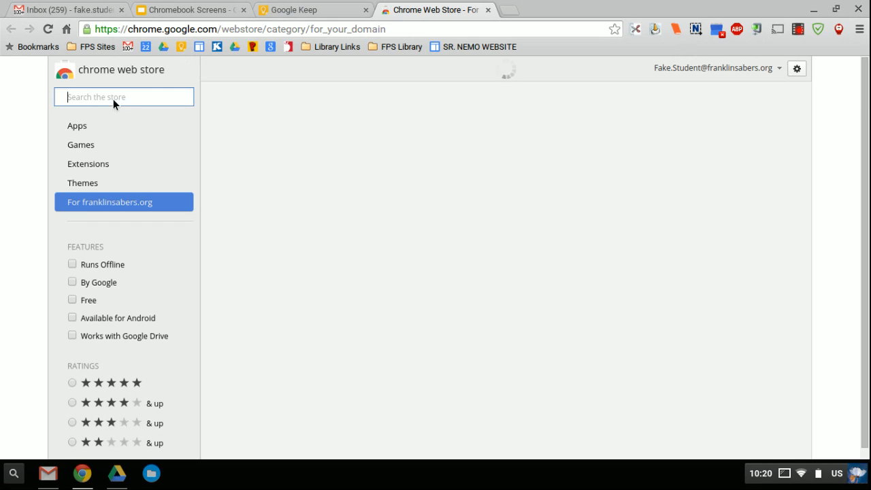
text(google app)
key(BackSpace)
key(BackSpace)
text(keep)
key(Return)
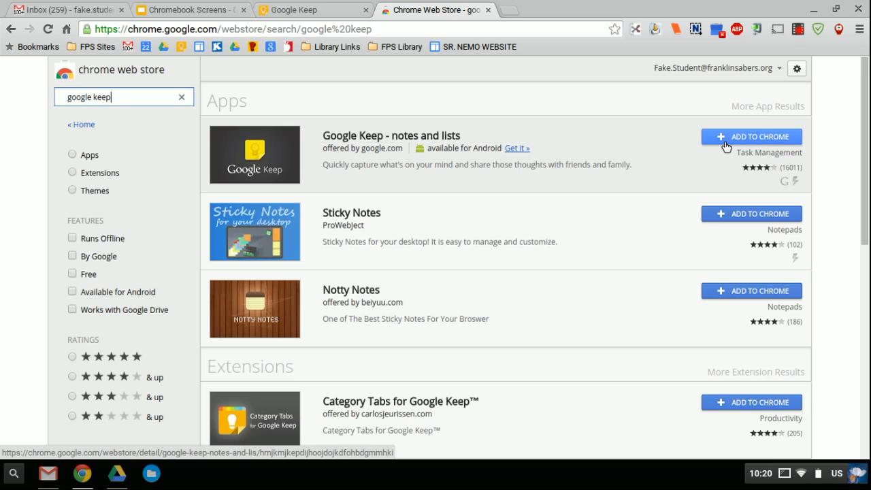
- Add the "Google Keep - notes and lists" app to Chrome and confirm the installation
click(726, 145)
click(464, 170)
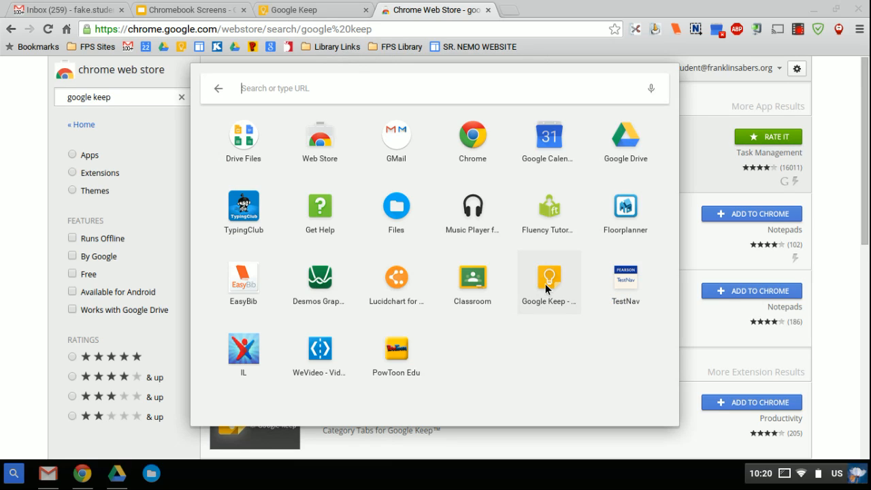
- Pin the Google Keep app to the Chromebook shelf and close the app launcher
right_click(544, 284)
click(583, 295)
click(245, 473)
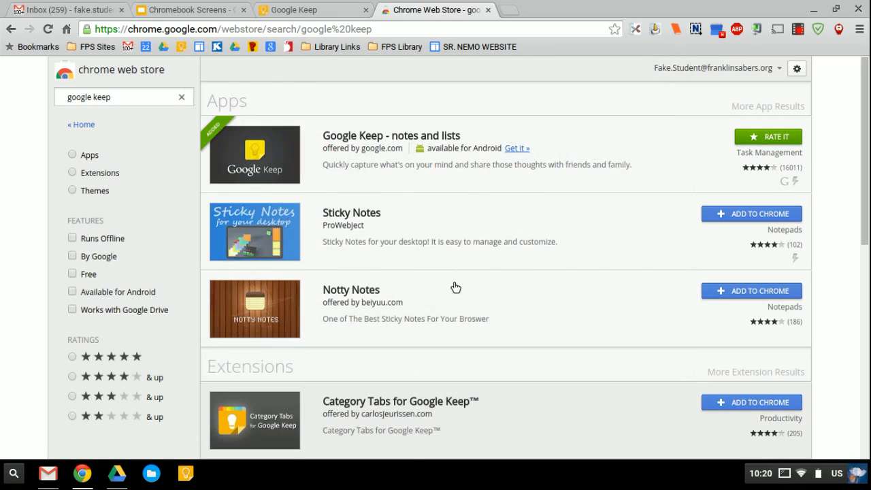